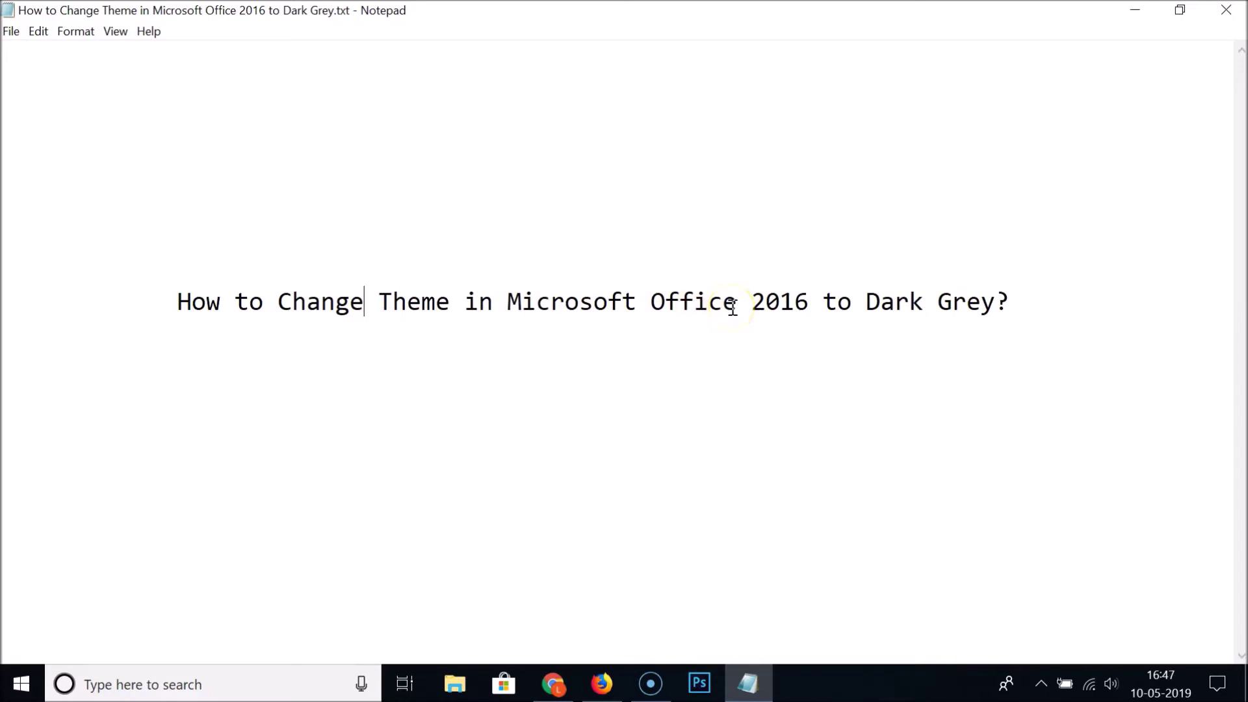
# Minimize Notepad, launch Word via 'ms word' search, and create a blank document
pyautogui.click(1134, 10)
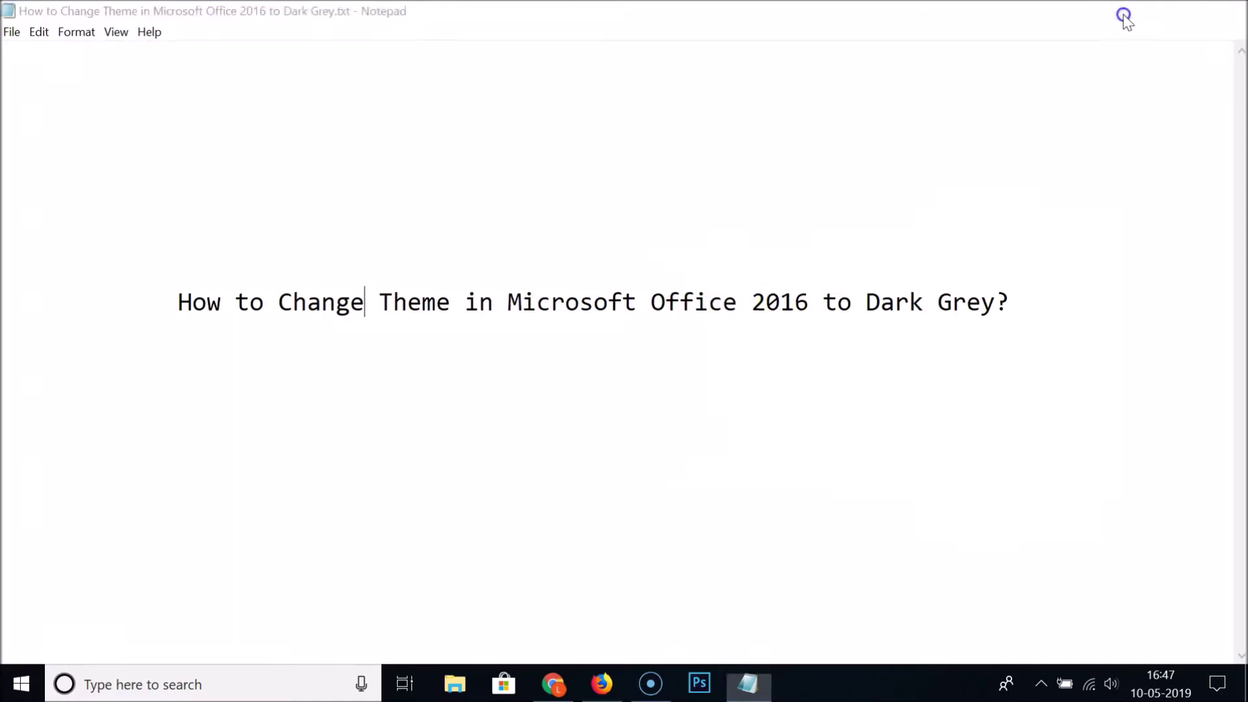
pyautogui.click(239, 685)
pyautogui.write('ms word')
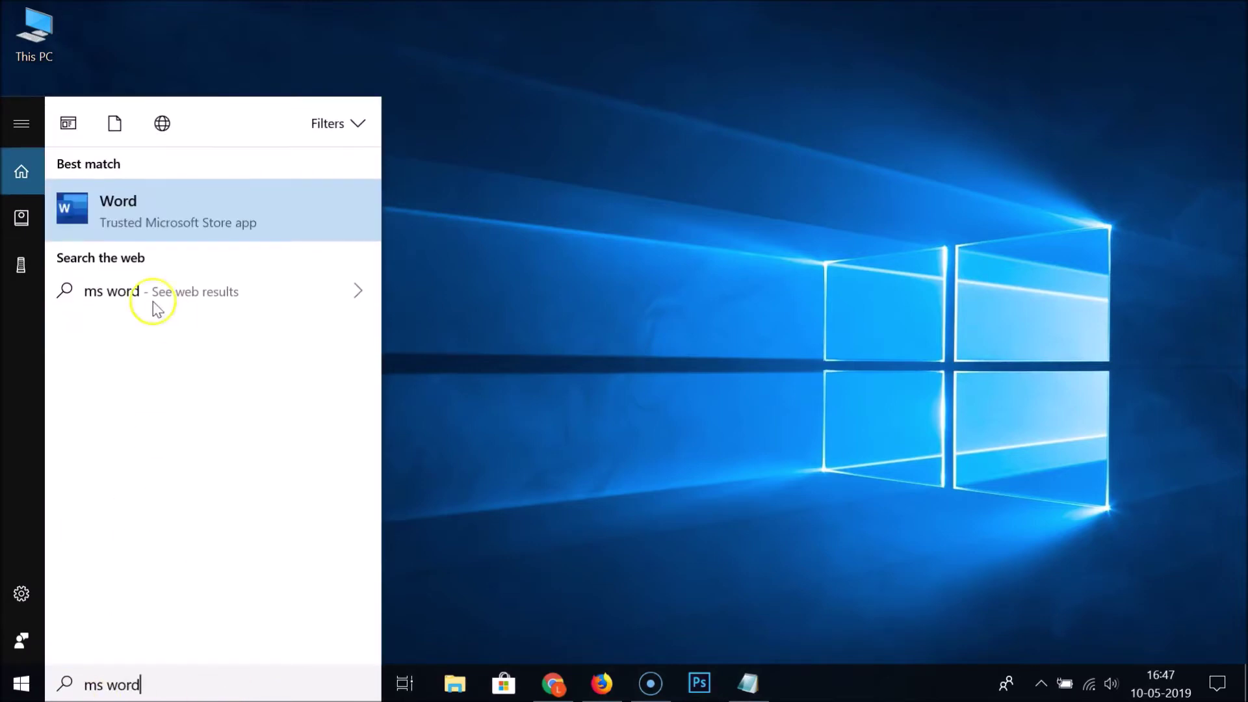
pyautogui.click(217, 208)
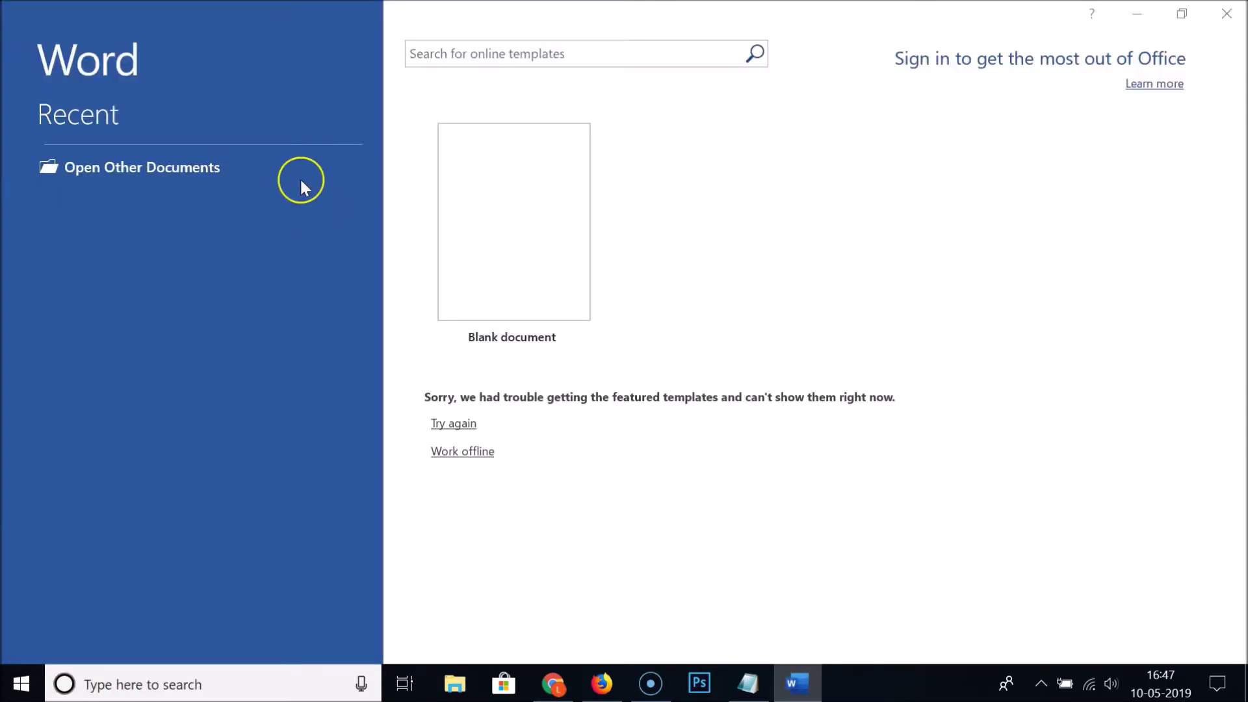
pyautogui.click(514, 234)
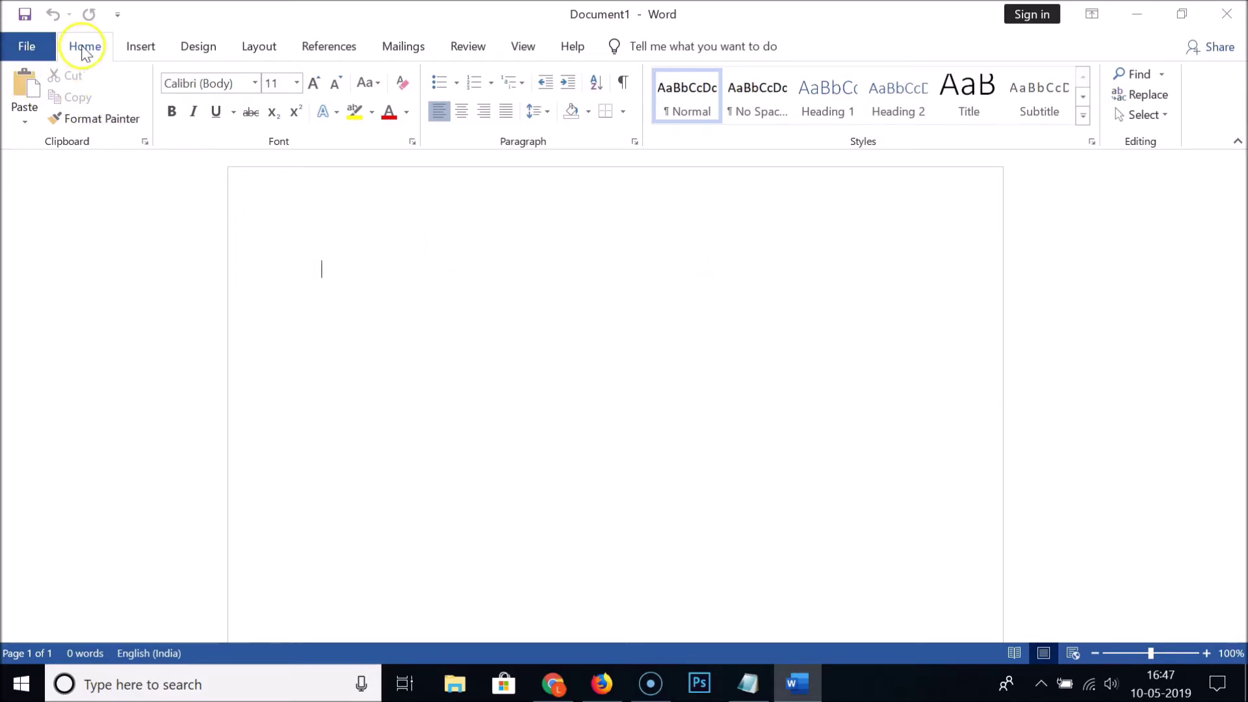
# Open Word Options from the File menu, showing the General page
pyautogui.click(26, 46)
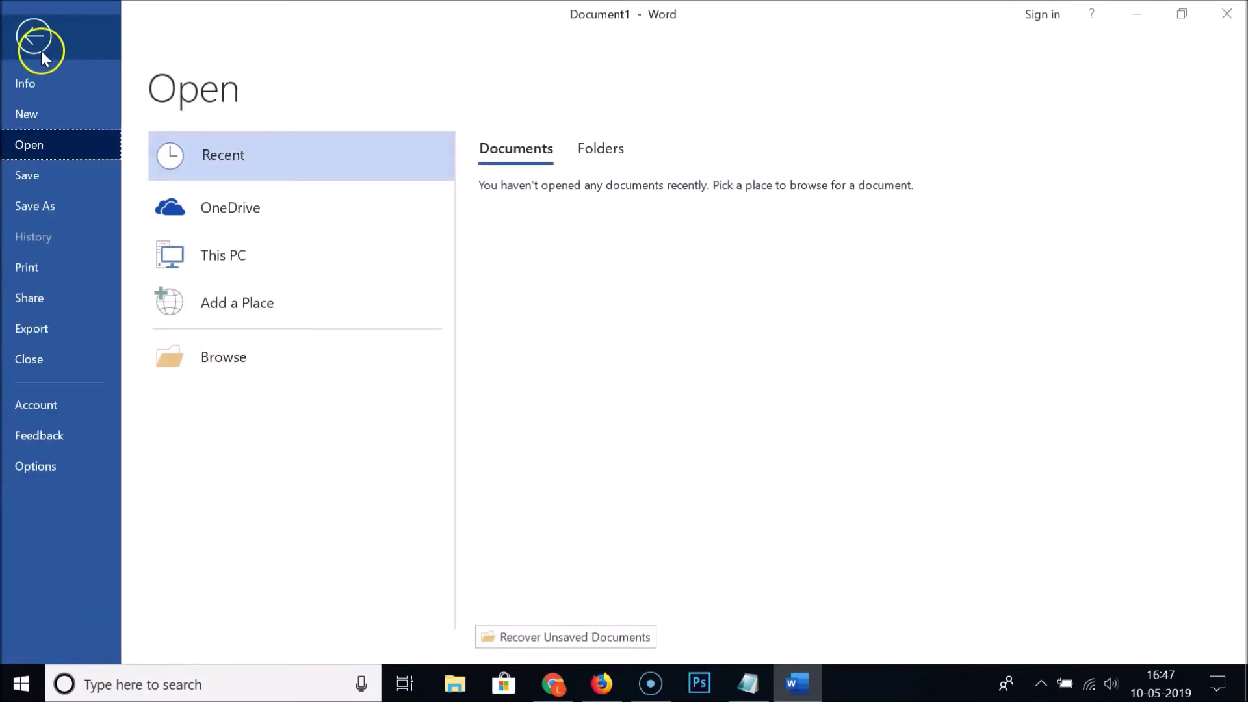
pyautogui.click(44, 472)
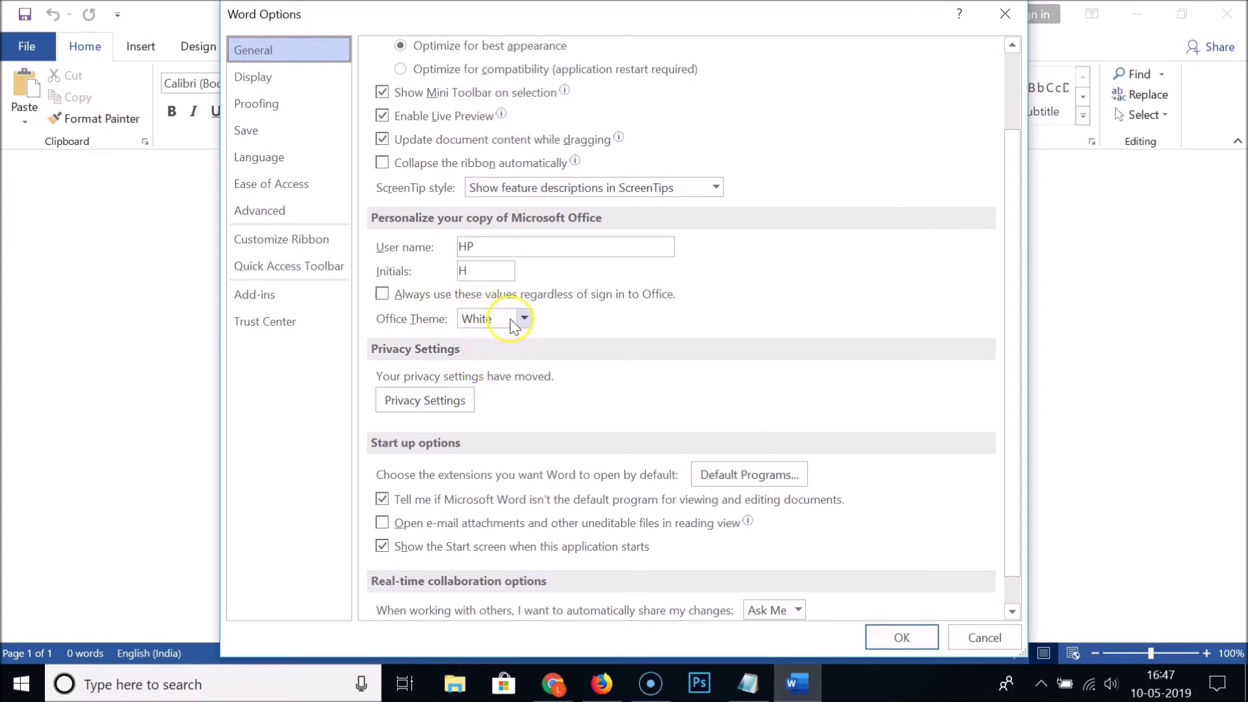
# Set the Office Theme to Dark Gray and confirm Word Options
pyautogui.click(510, 319)
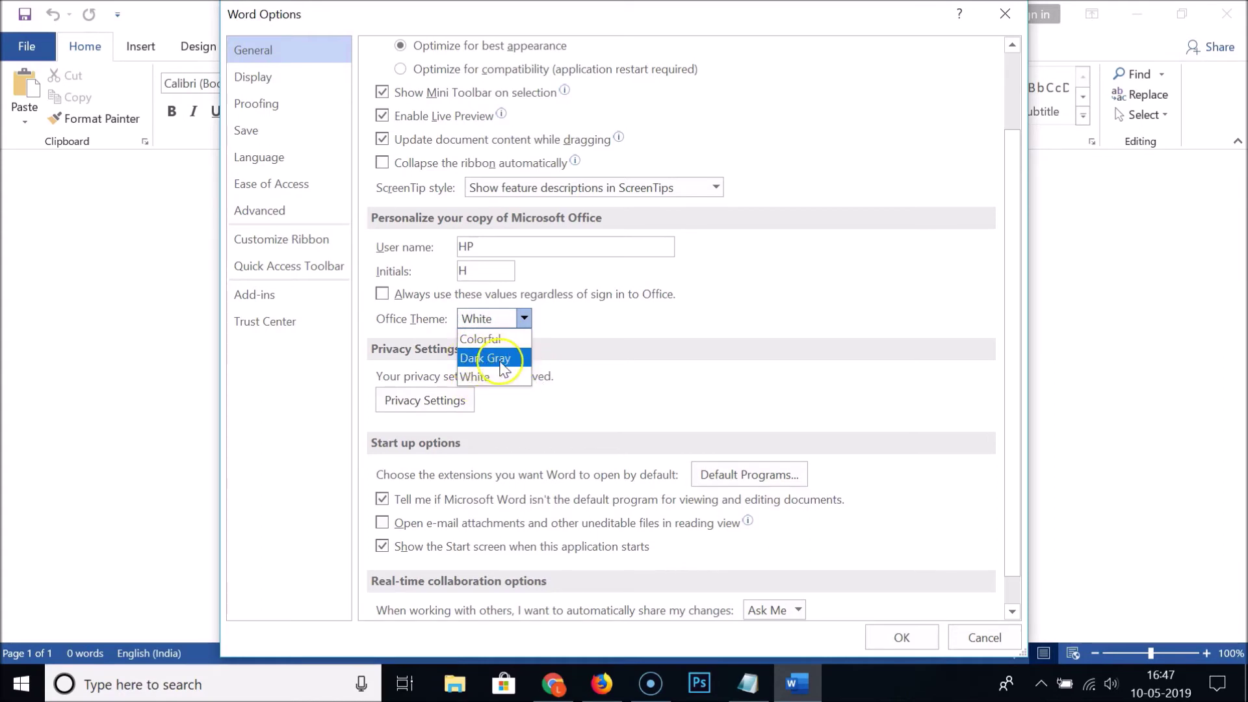
pyautogui.click(499, 361)
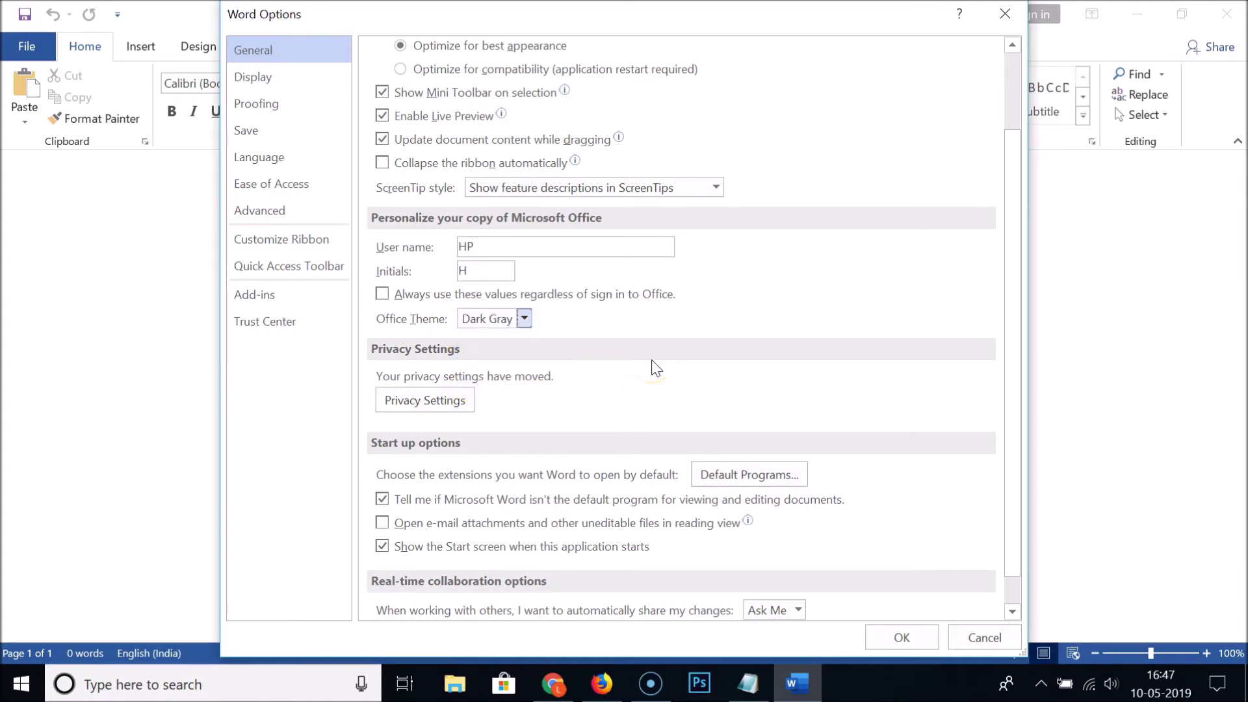
pyautogui.click(903, 638)
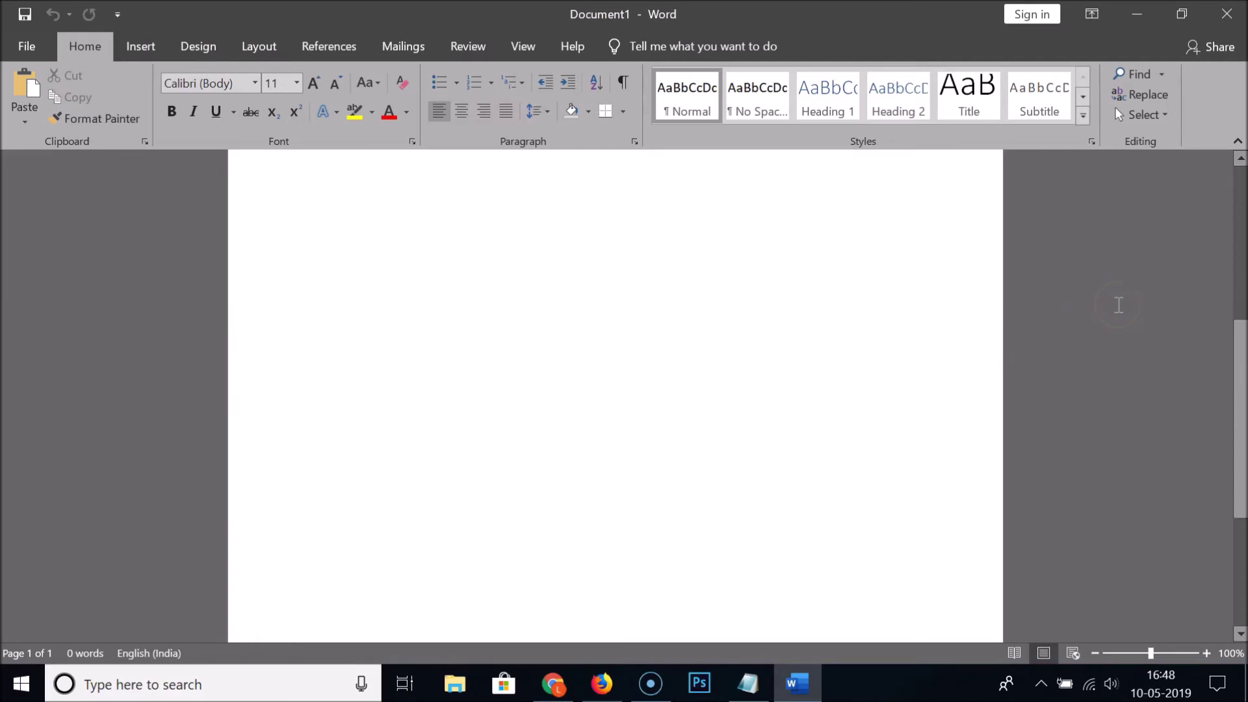
# Preview the Dark Gray theme across the Insert and other ribbon tabs
pyautogui.click(140, 46)
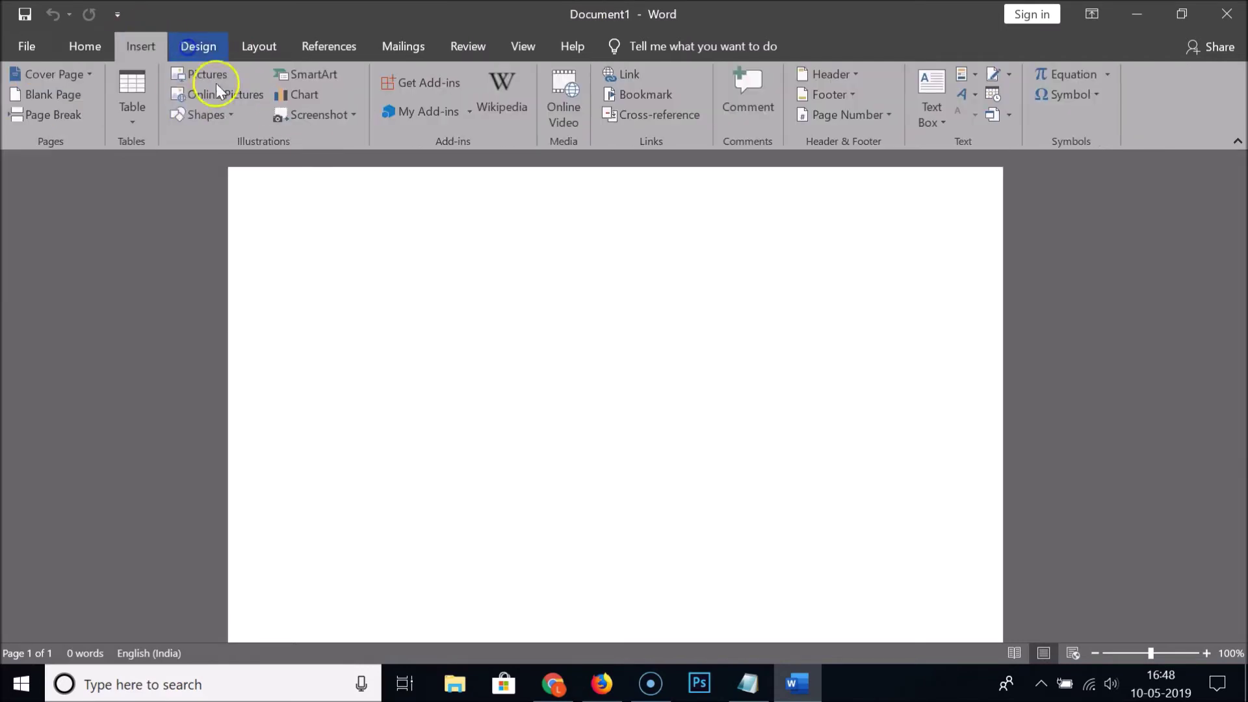
pyautogui.click(259, 45)
pyautogui.click(403, 46)
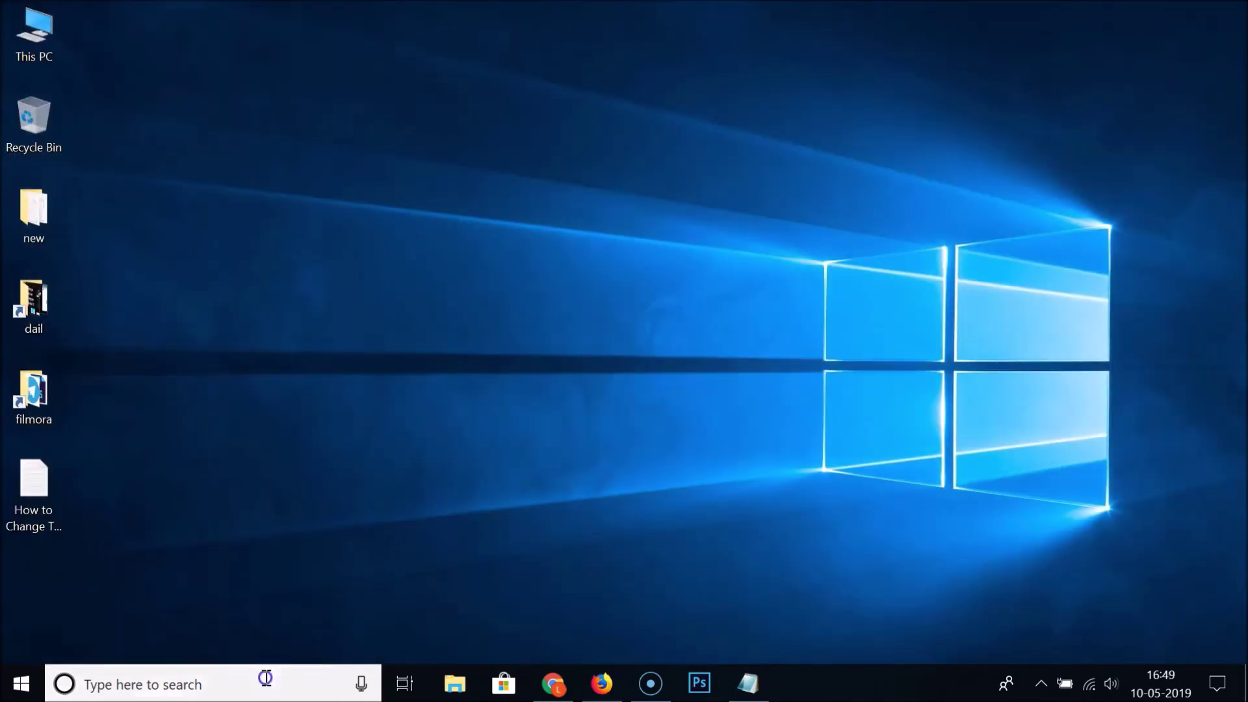
pyautogui.click(264, 683)
pyautogui.write('power')
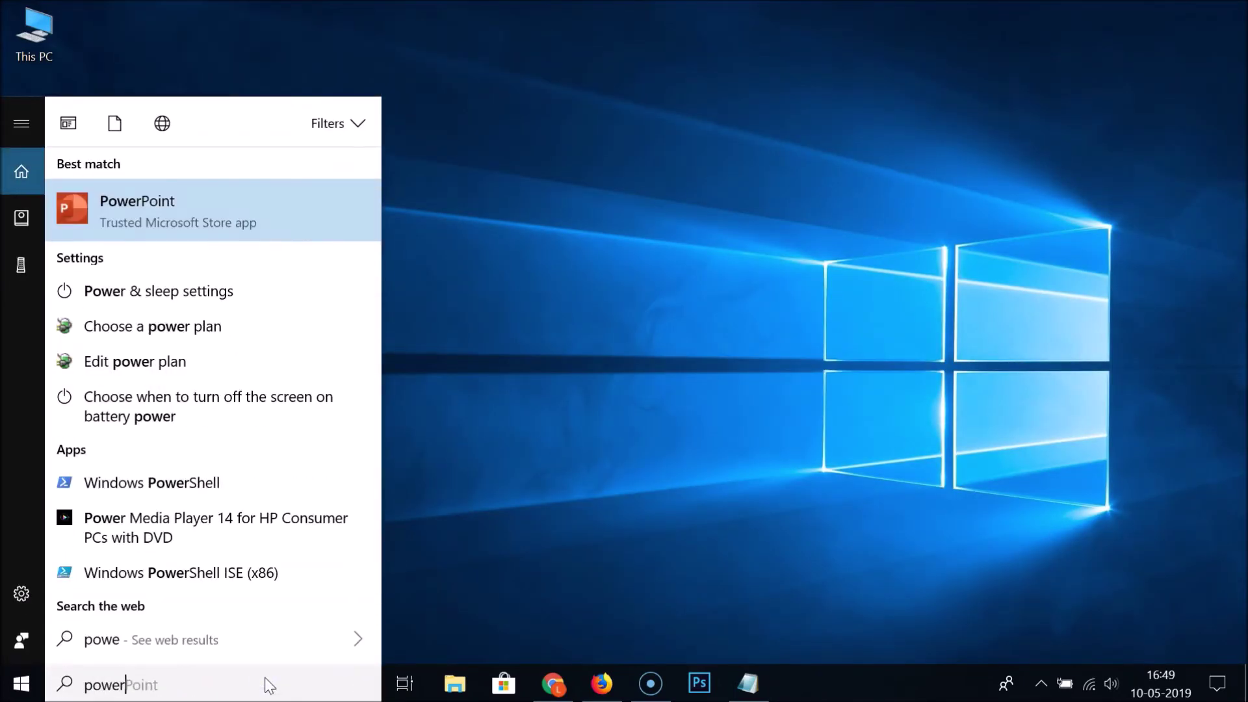
pyautogui.write('point')
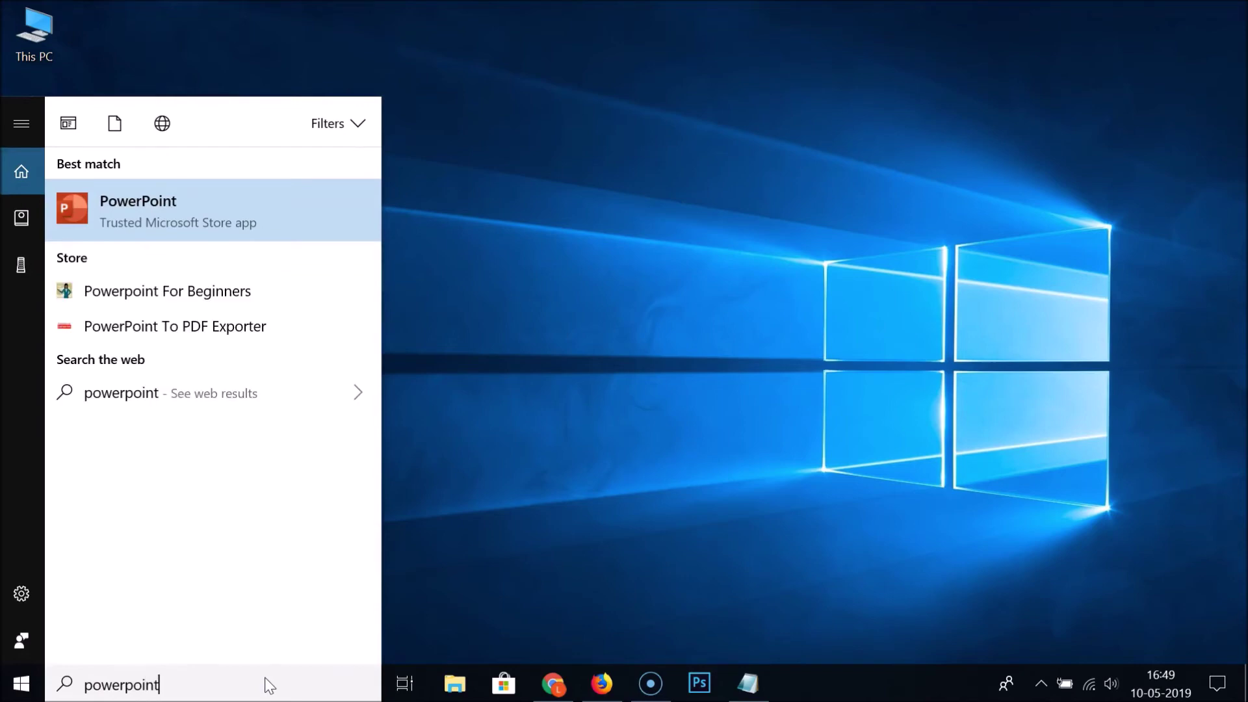
# Launch PowerPoint, create a blank presentation showing Dark Gray, and close it
pyautogui.click(181, 223)
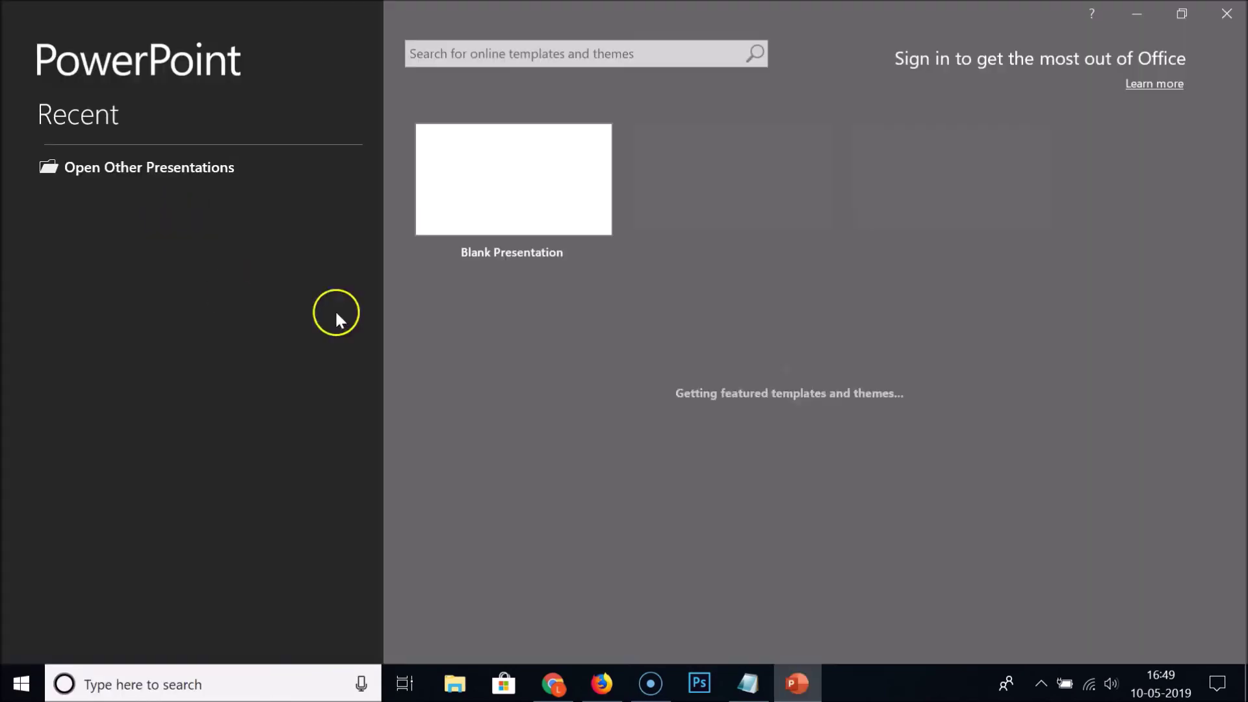
pyautogui.click(546, 255)
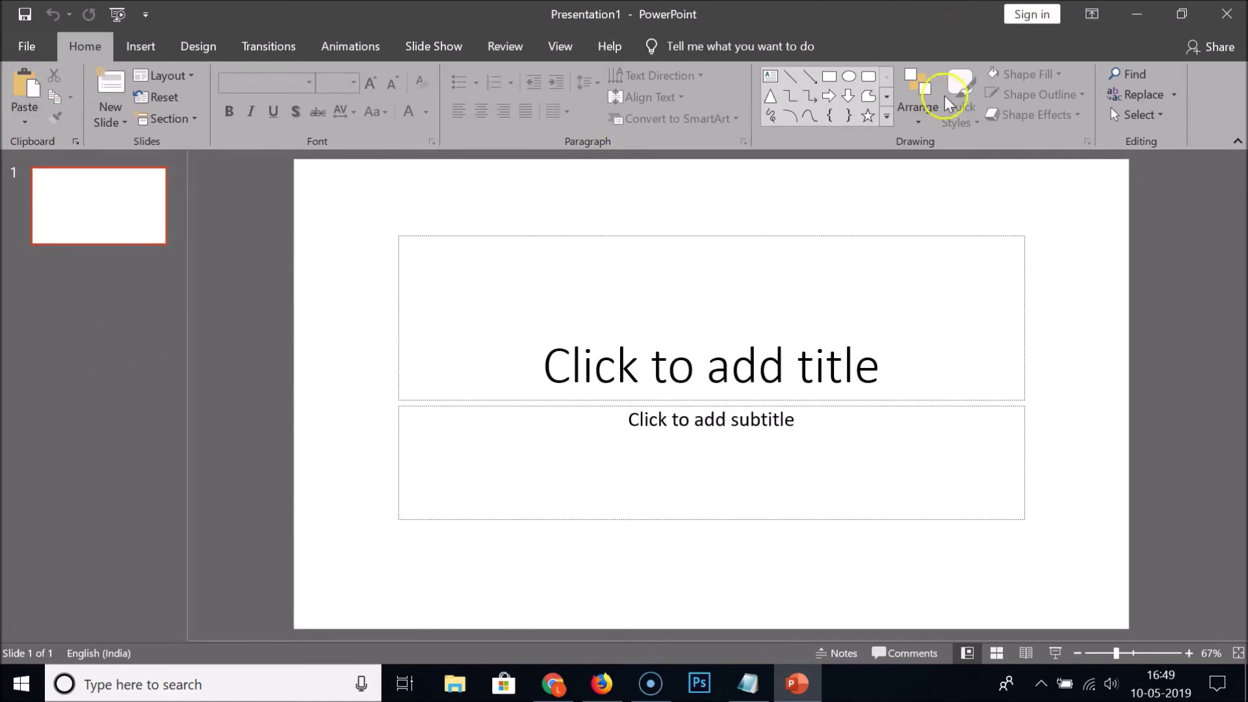
pyautogui.click(1226, 15)
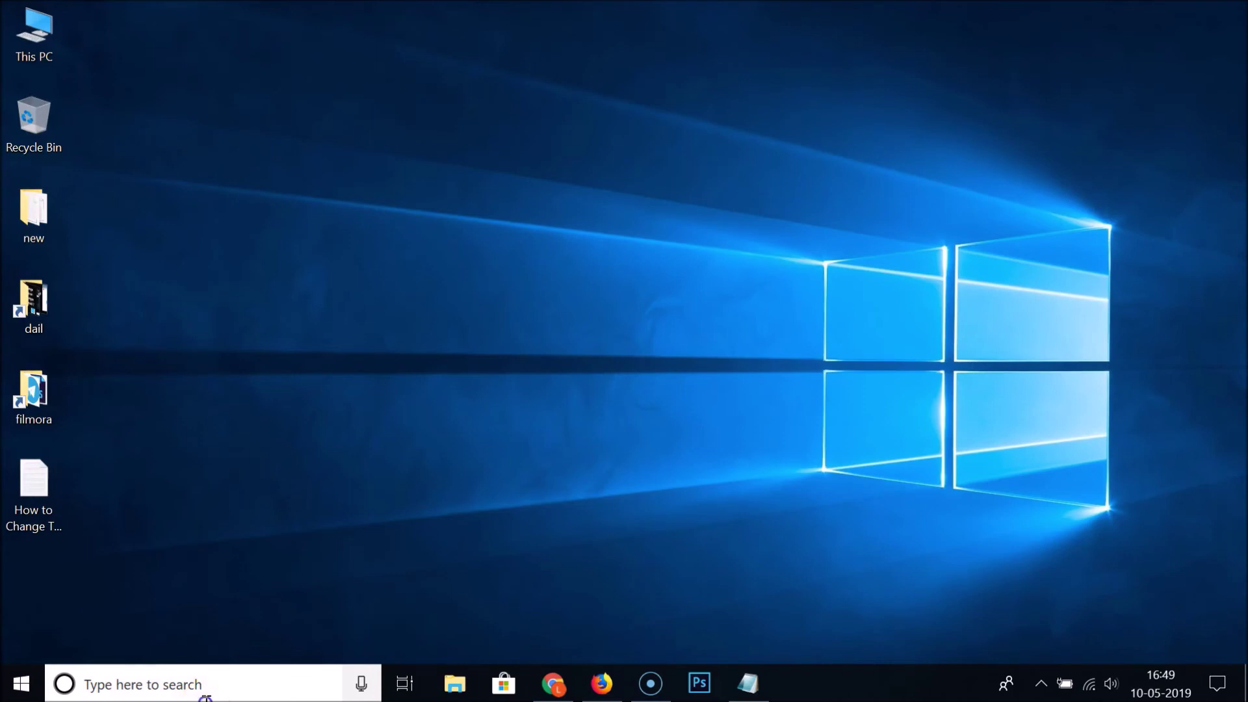
# Launch Excel via search, create a blank workbook showing Dark Gray, and close it
pyautogui.click(195, 685)
pyautogui.write('excel')
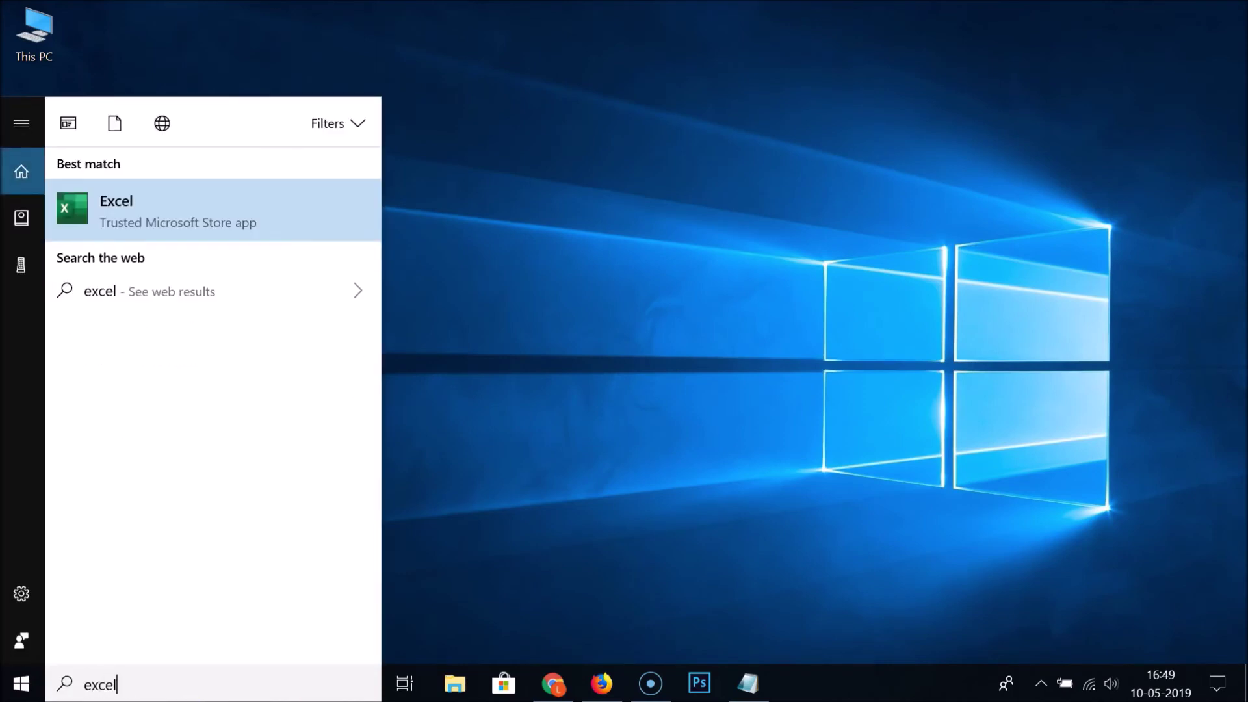
pyautogui.click(234, 223)
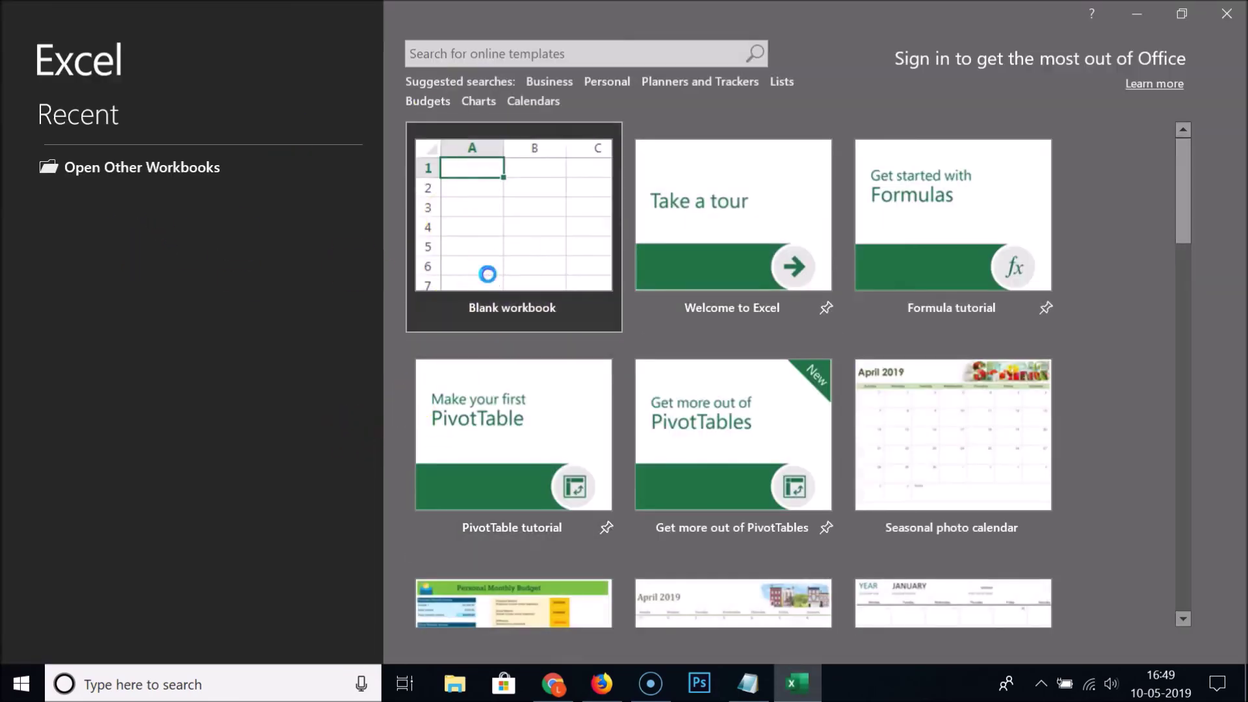
pyautogui.click(513, 215)
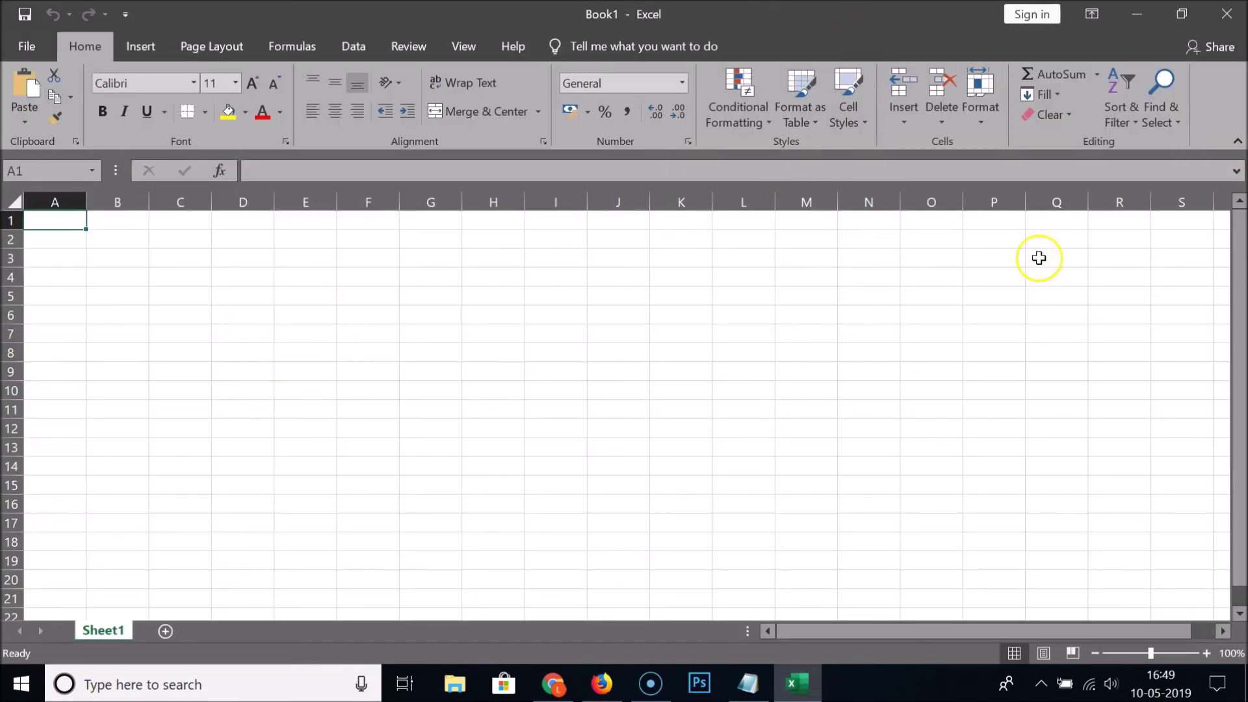
pyautogui.click(1226, 13)
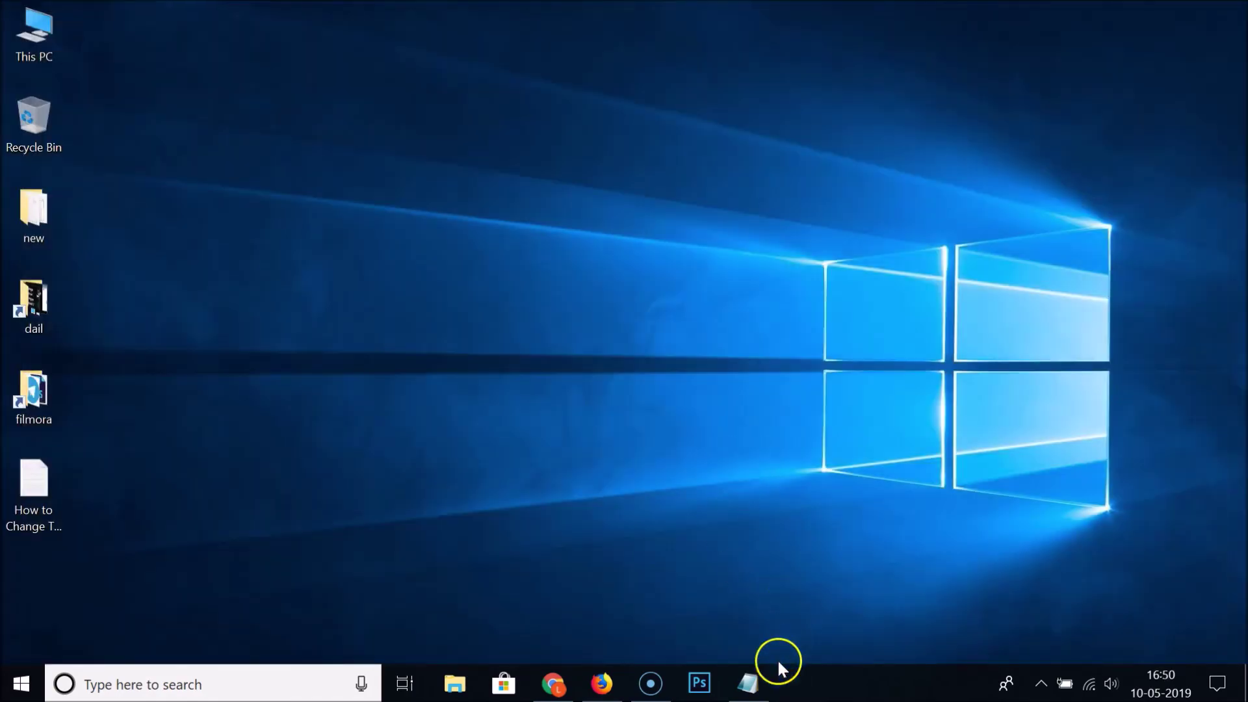
# Restore the Notepad note about changing the Office 2016 theme to Dark Grey
pyautogui.click(749, 683)
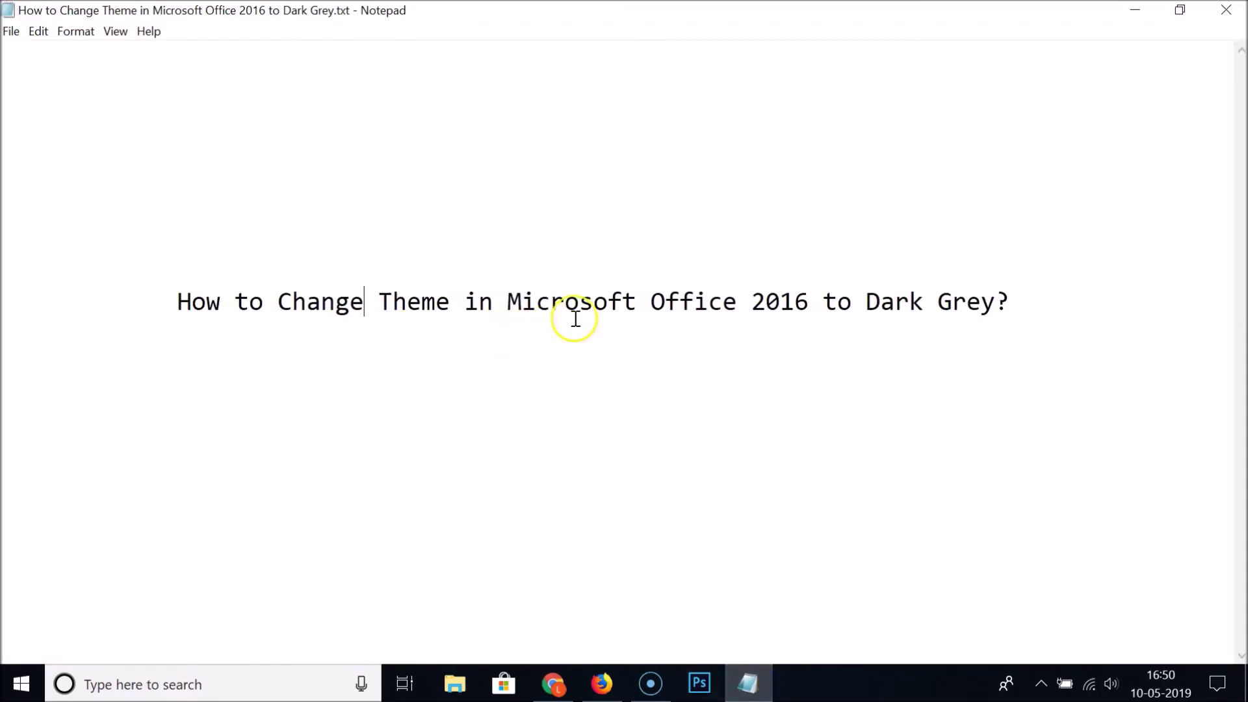